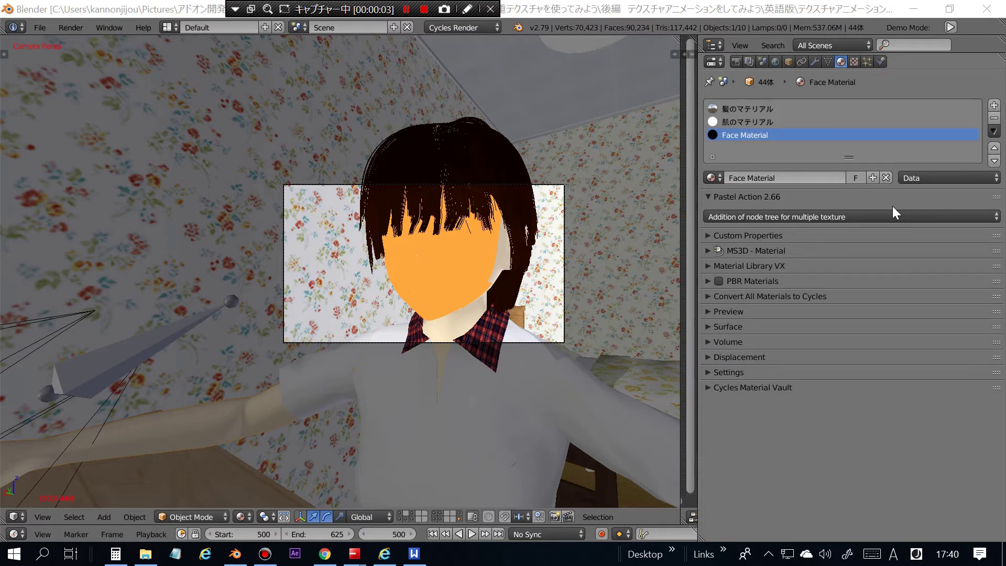
- Add the multiple-texture node tree with 10 sheets per layer to Face Material and open its texture settings
left_click(893, 216)
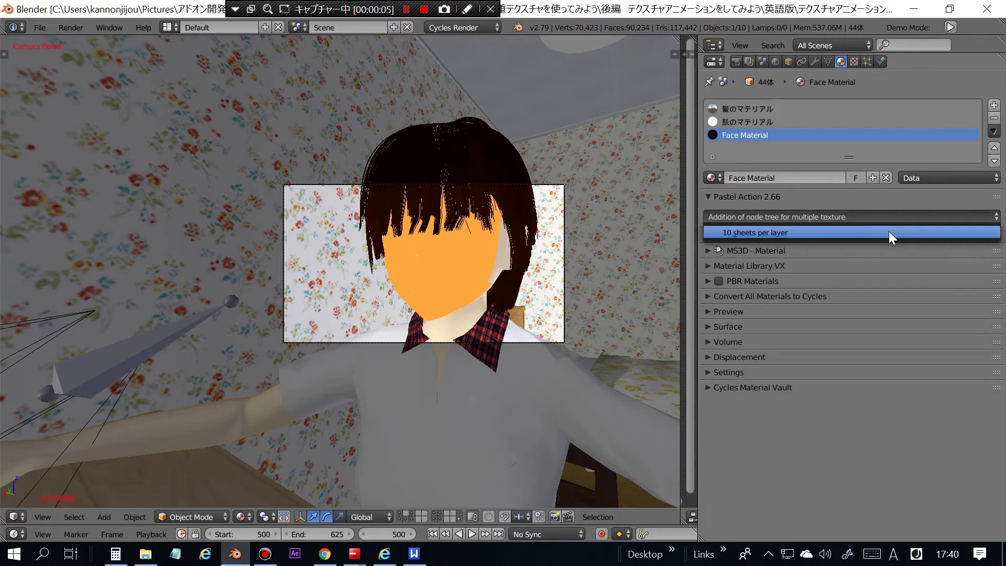
left_click(888, 232)
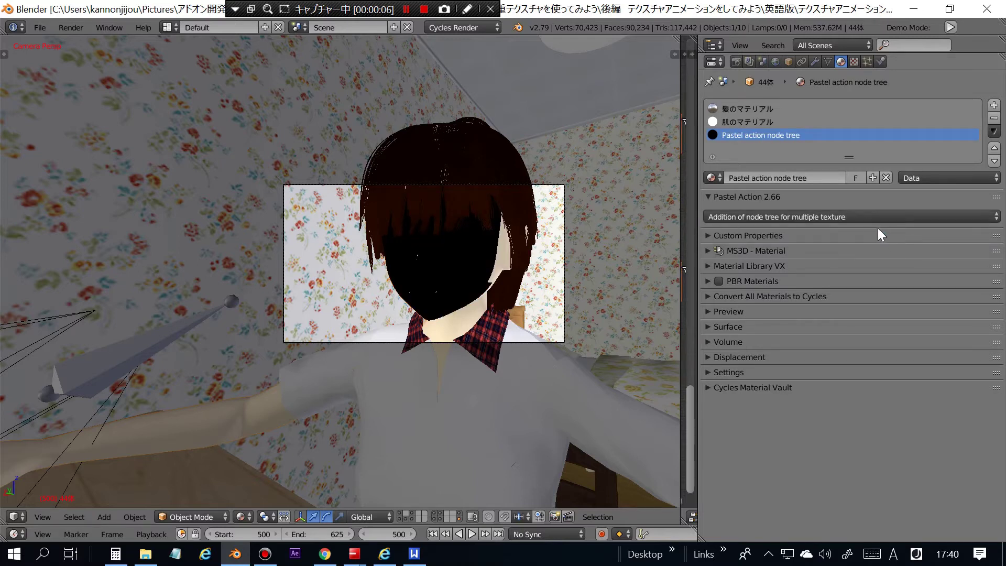
left_click(852, 62)
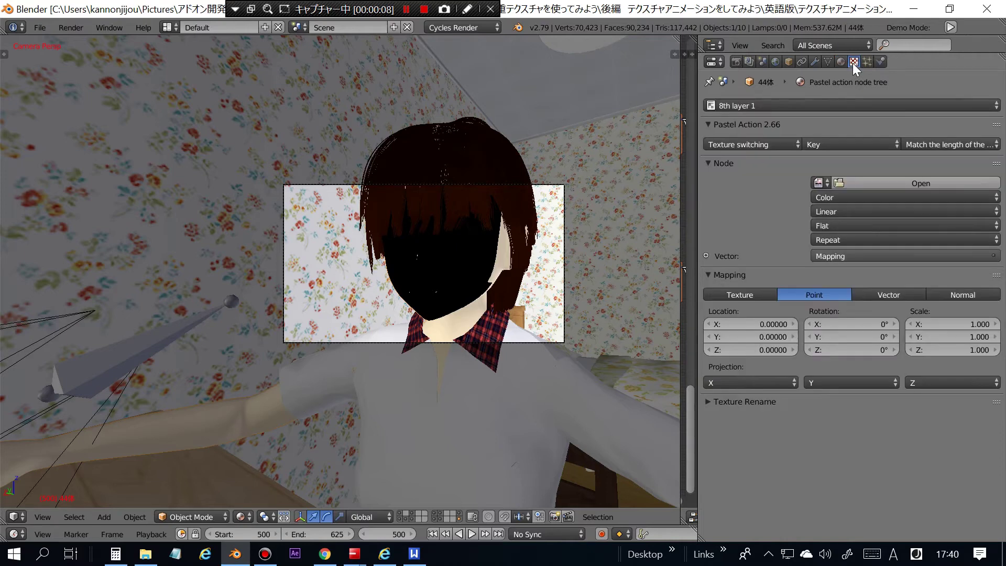
- Load skin.png from the stareyes folder as the Base layer image
left_click(834, 108)
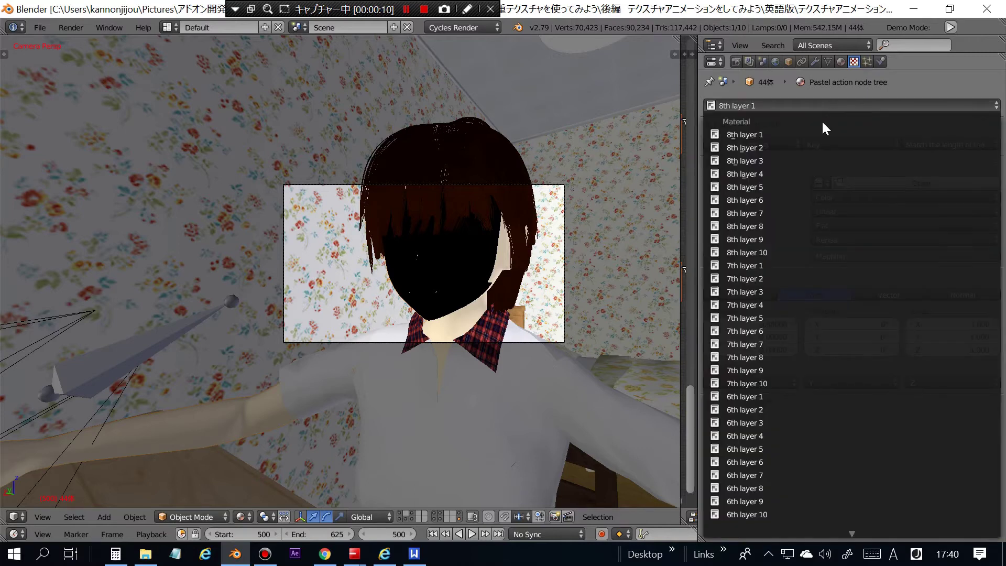
scroll(810, 135, "down", 10)
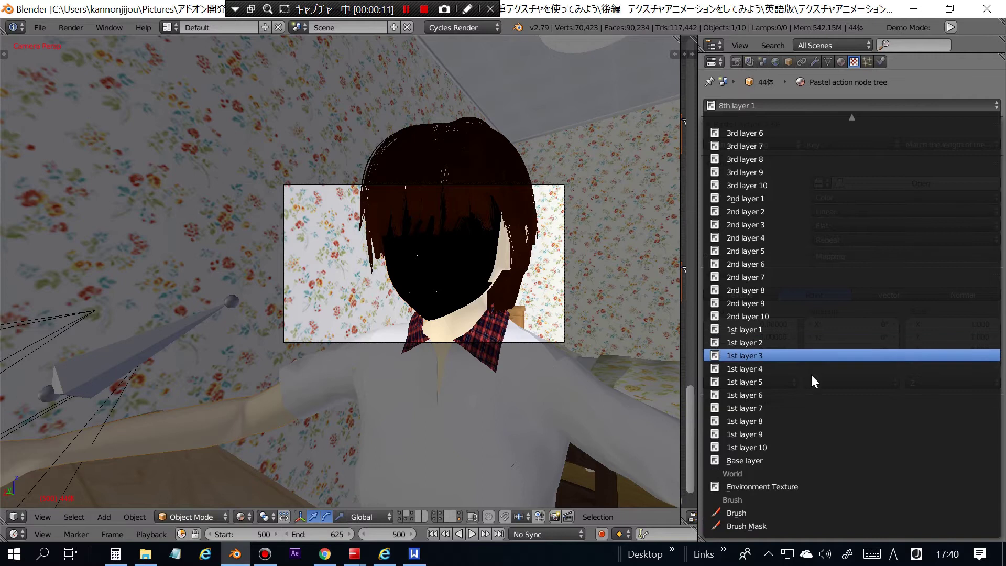
left_click(809, 461)
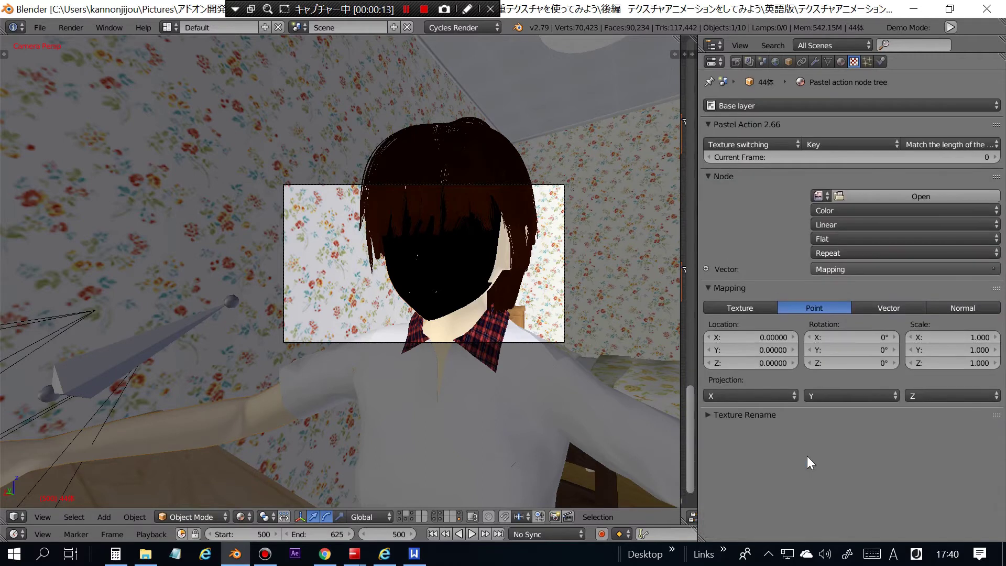
left_click(904, 198)
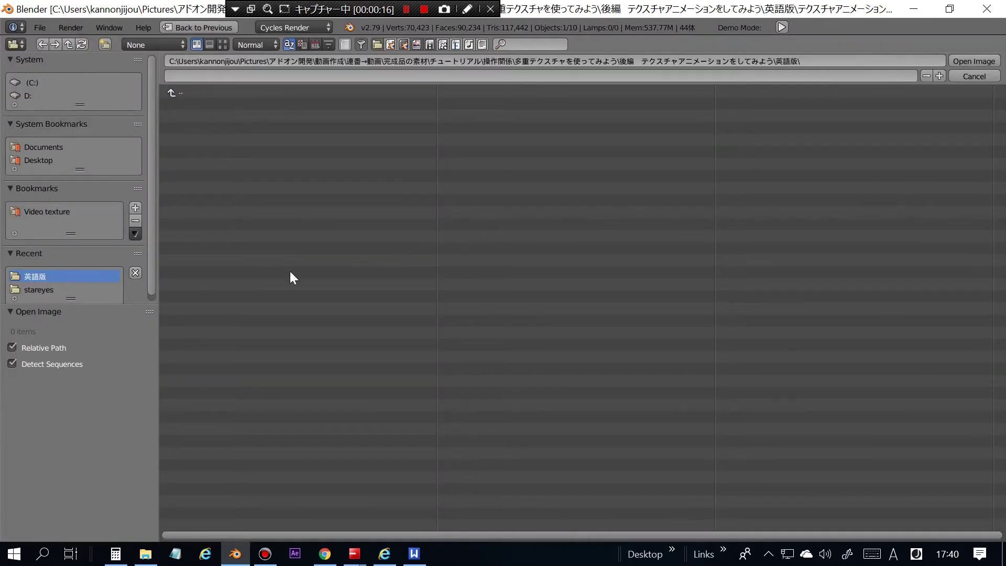
left_click(47, 289)
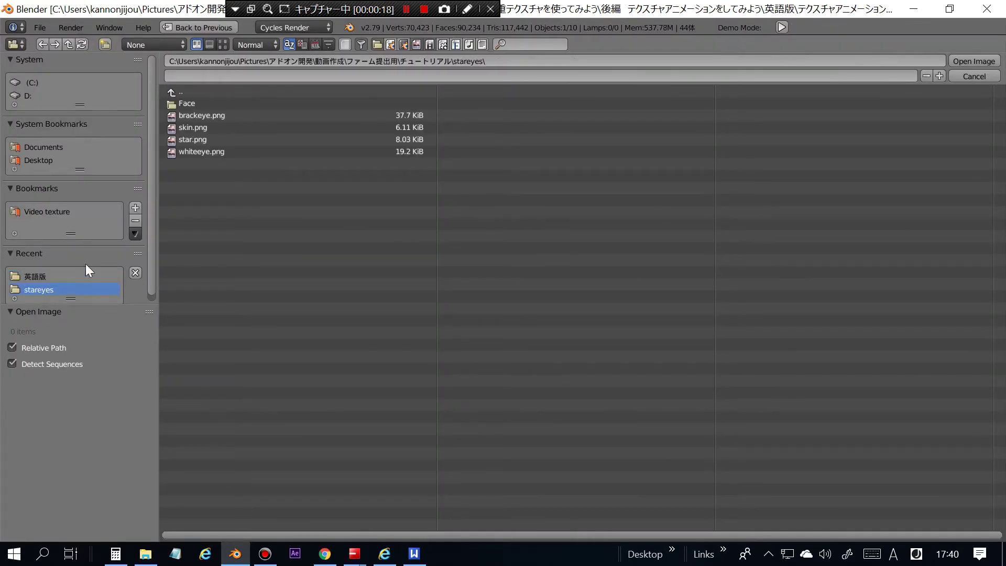
left_click(207, 127)
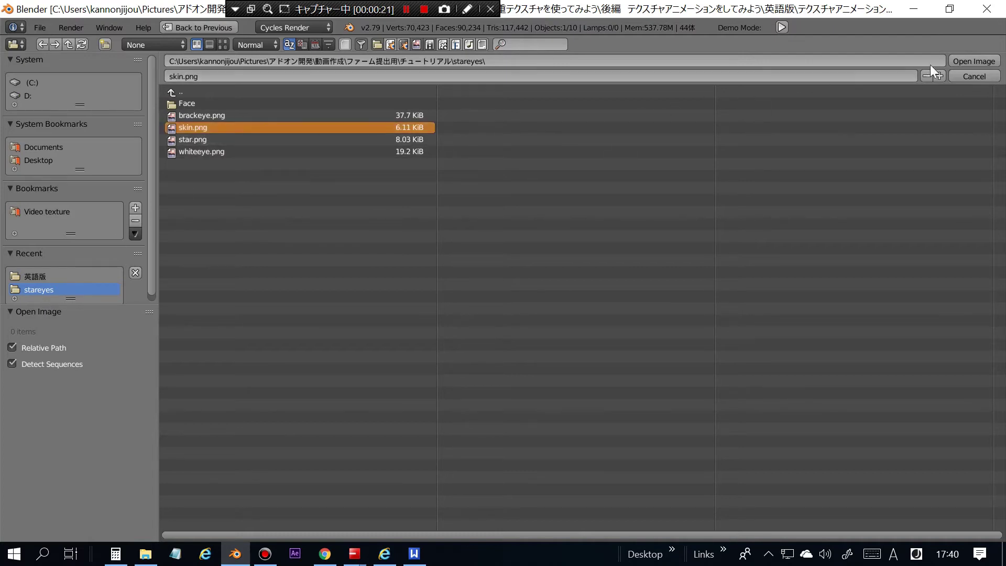
left_click(970, 62)
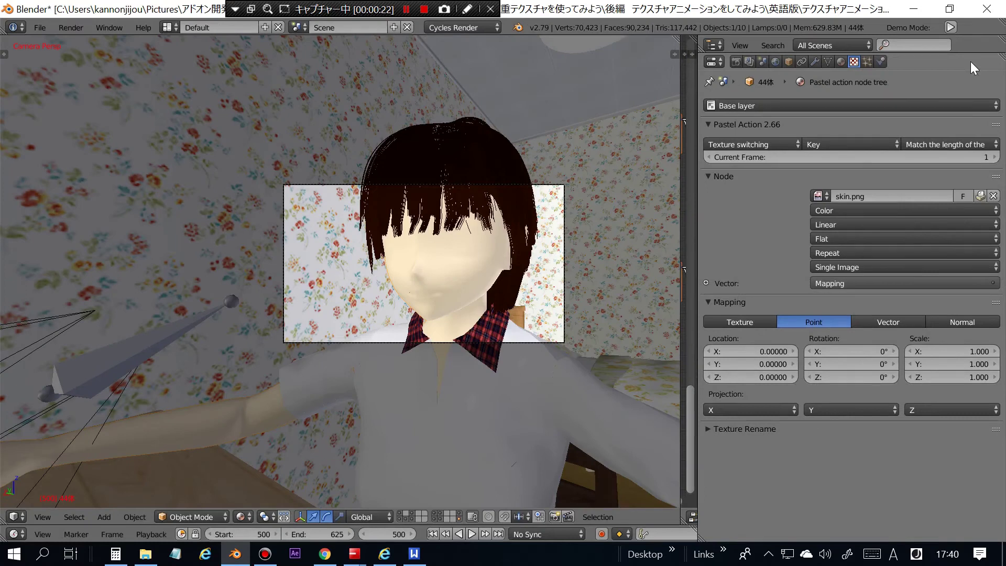
- Load whiteeye.png from the stareyes folder into the 1st layer 1 texture
left_click(870, 105)
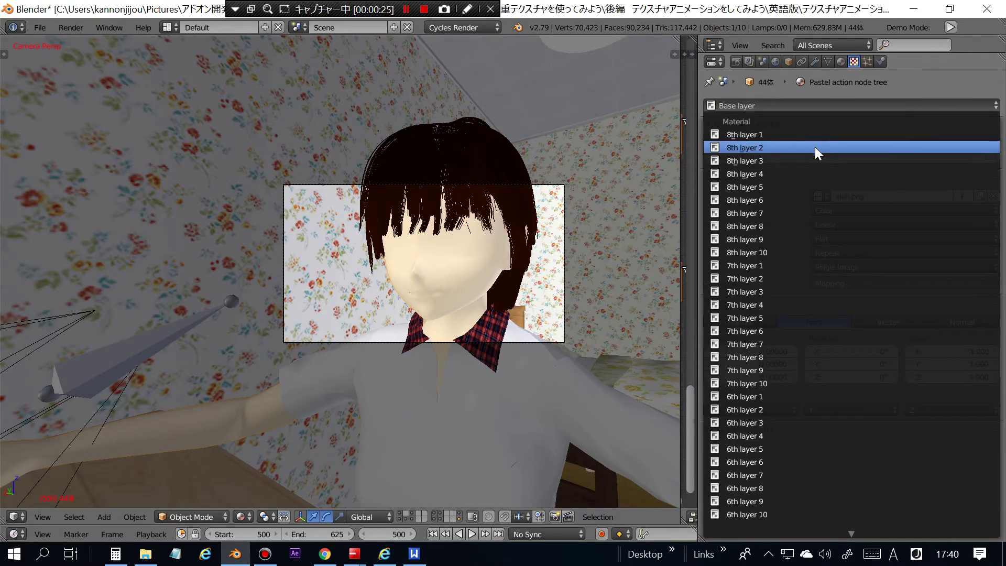
scroll(815, 147, "up", 2)
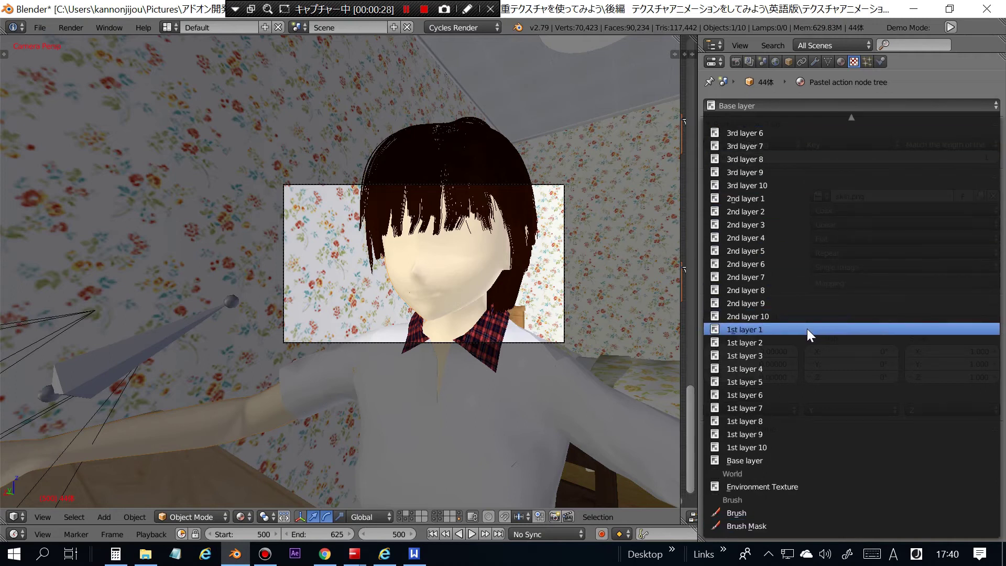
left_click(807, 329)
left_click(893, 198)
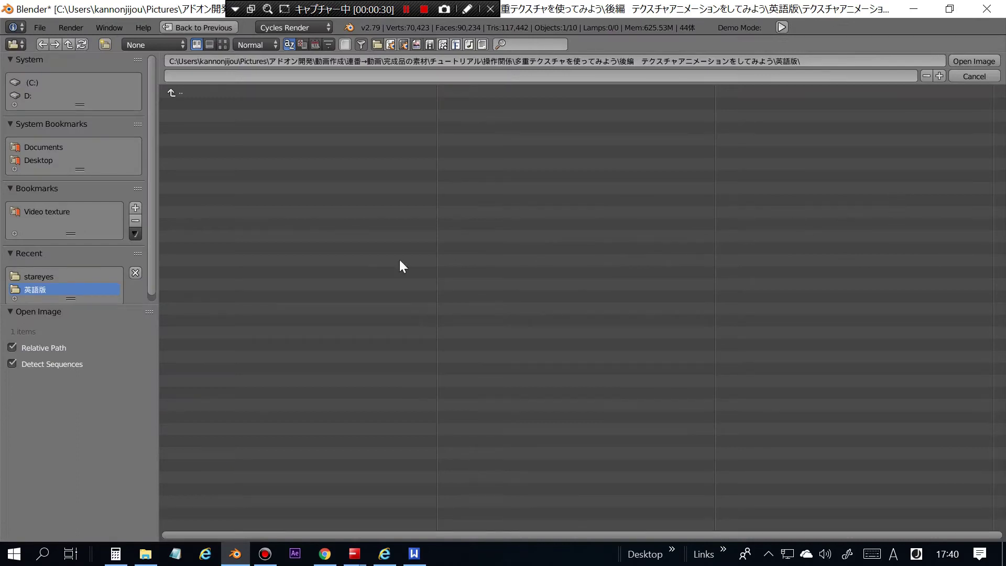
left_click(81, 277)
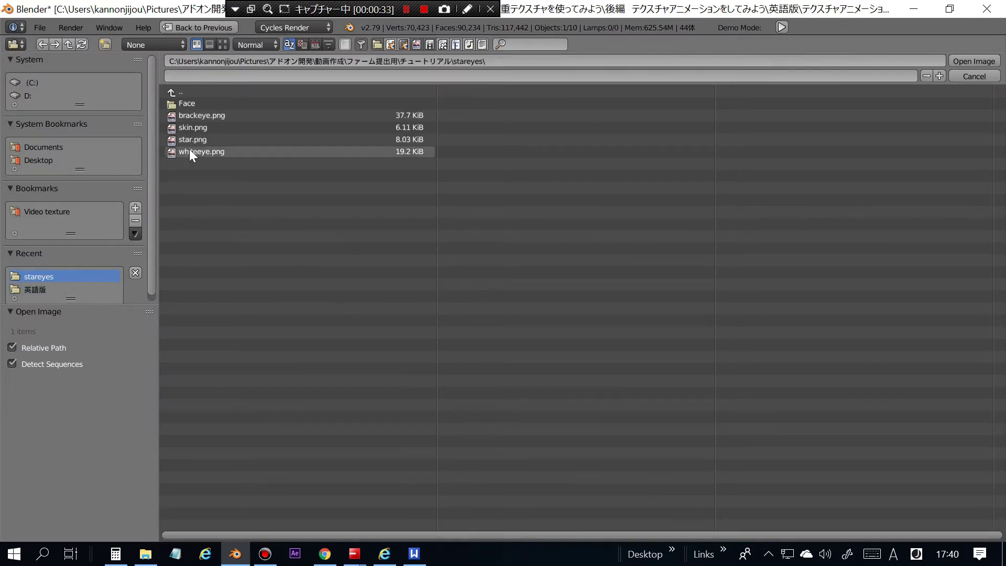
left_click(235, 150)
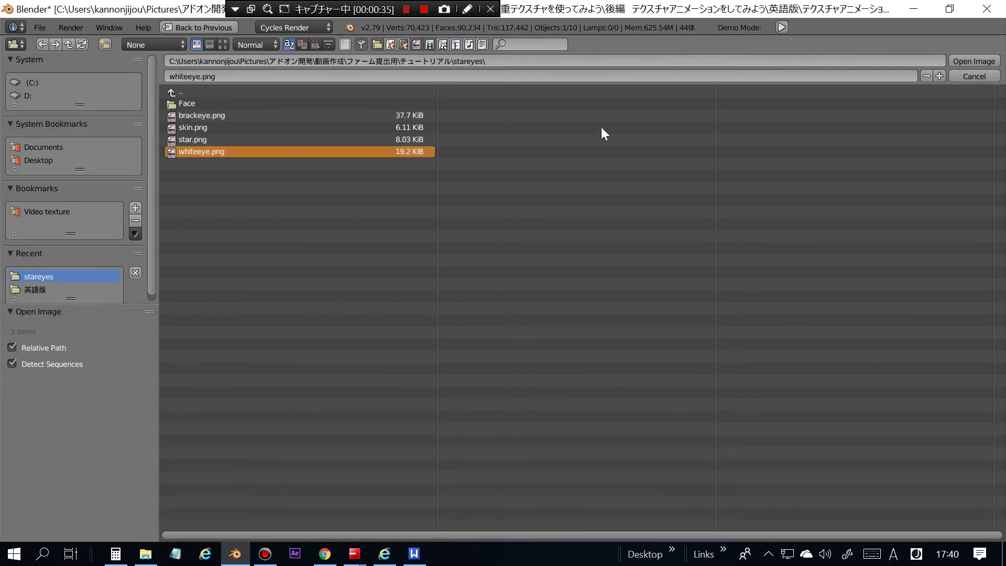
left_click(957, 61)
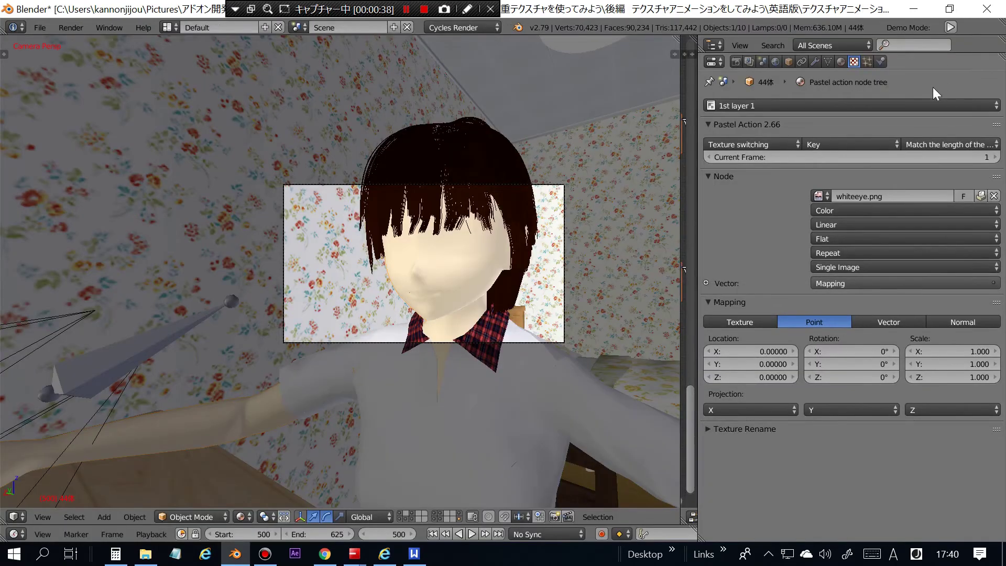
- Switch the 1st layer's displayed texture from none to whiteeye.png
left_click(788, 144)
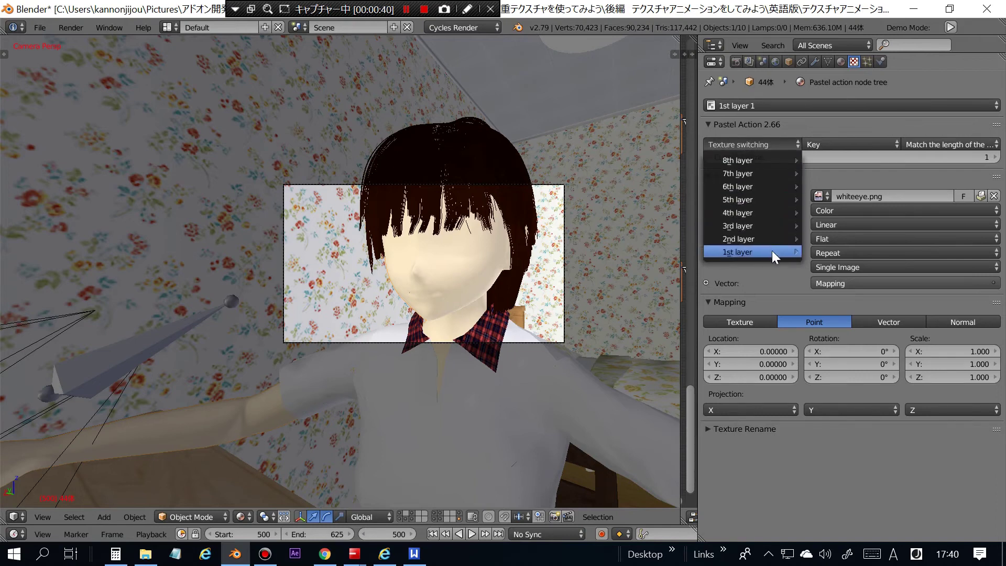
mouse_move(771, 251)
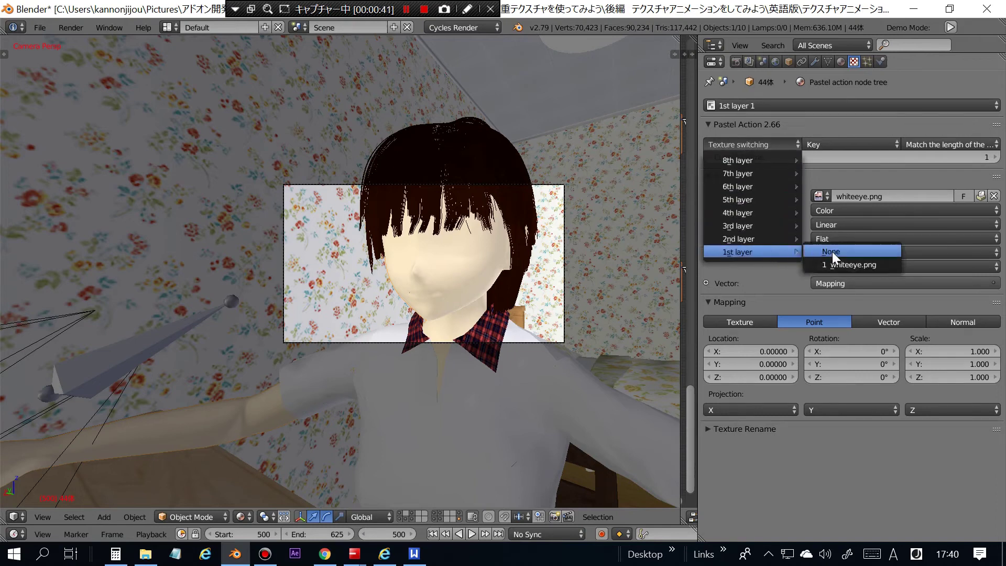
left_click(881, 263)
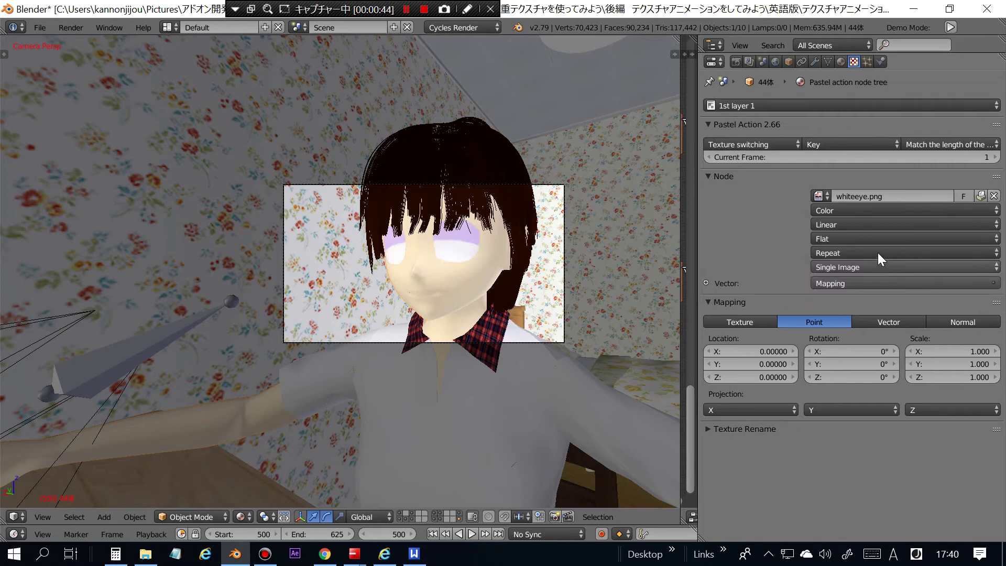
- Load brackeye.png from the stareyes folder into 2nd layer 1 and switch the 2nd layer to display it
left_click(788, 106)
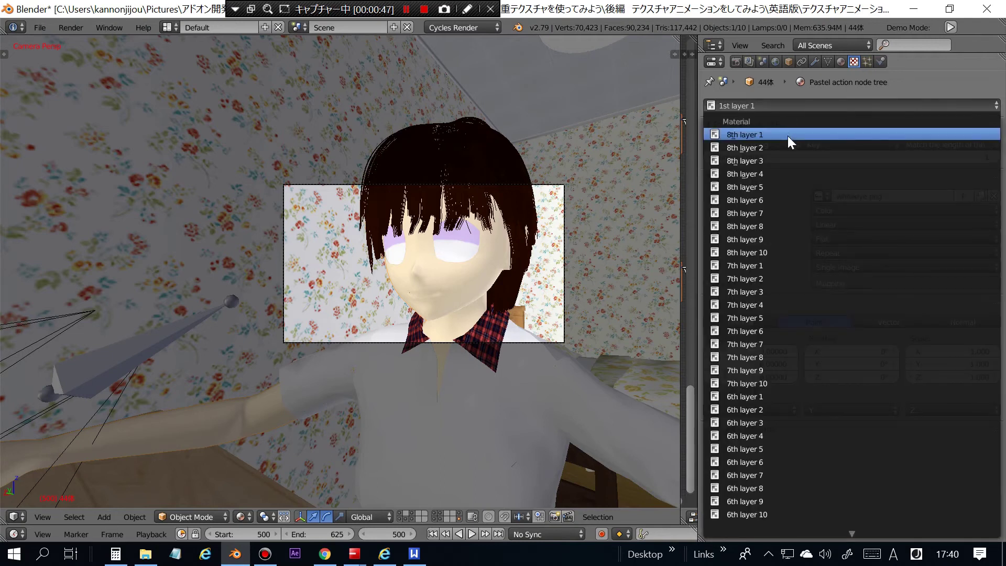
scroll(787, 136, "down", 10)
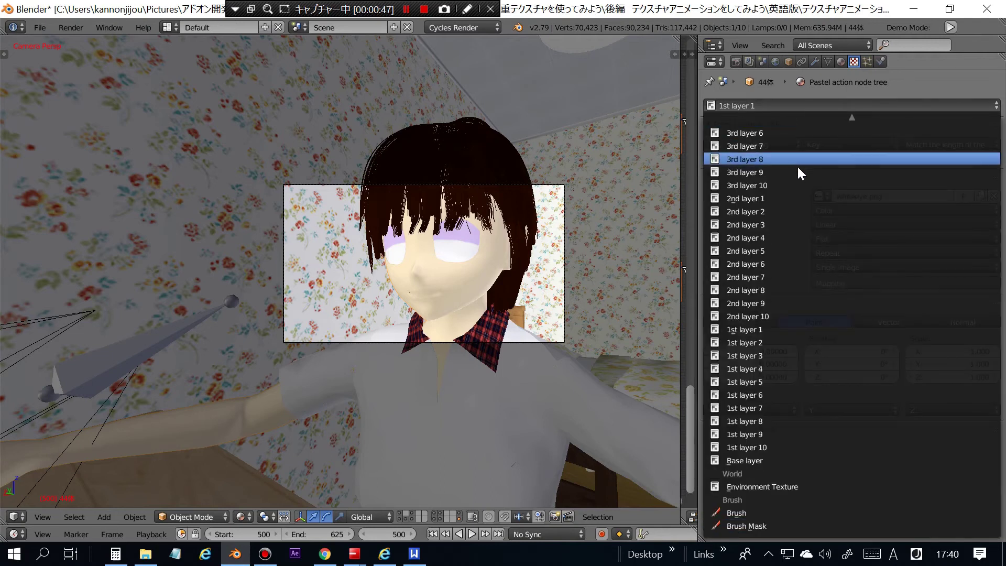
left_click(798, 197)
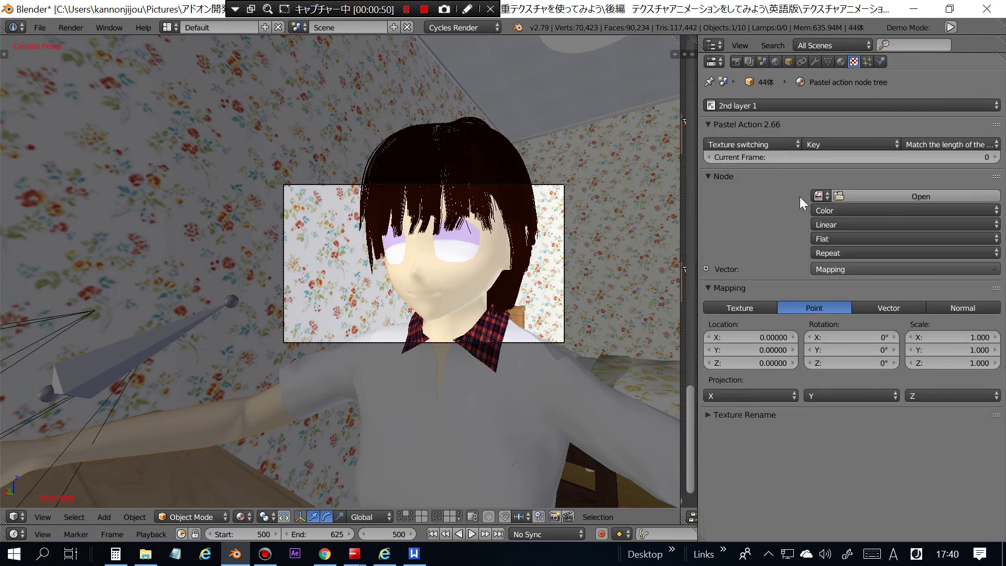
left_click(910, 199)
left_click(66, 277)
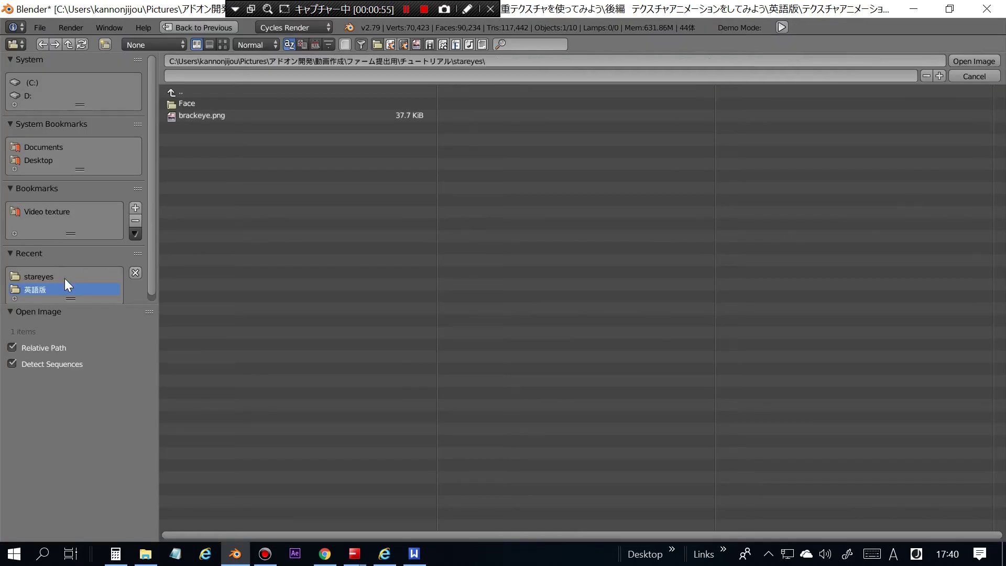
left_click(219, 114)
left_click(967, 62)
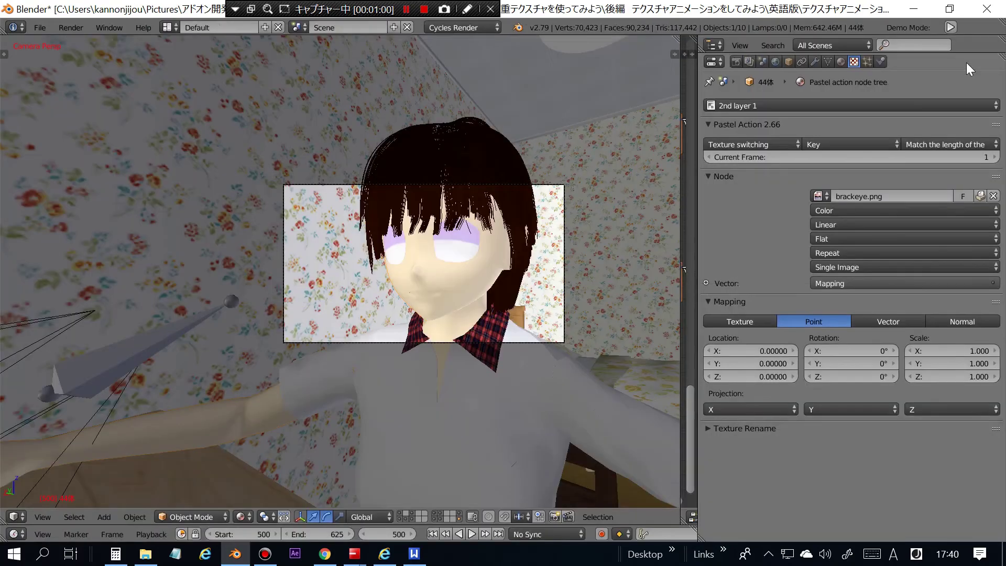
left_click(785, 140)
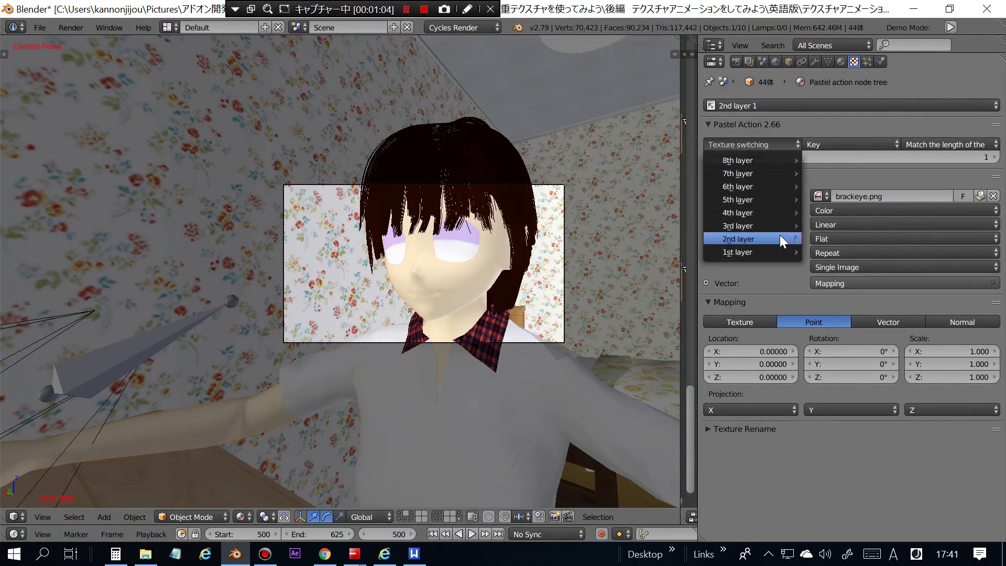
left_click(886, 250)
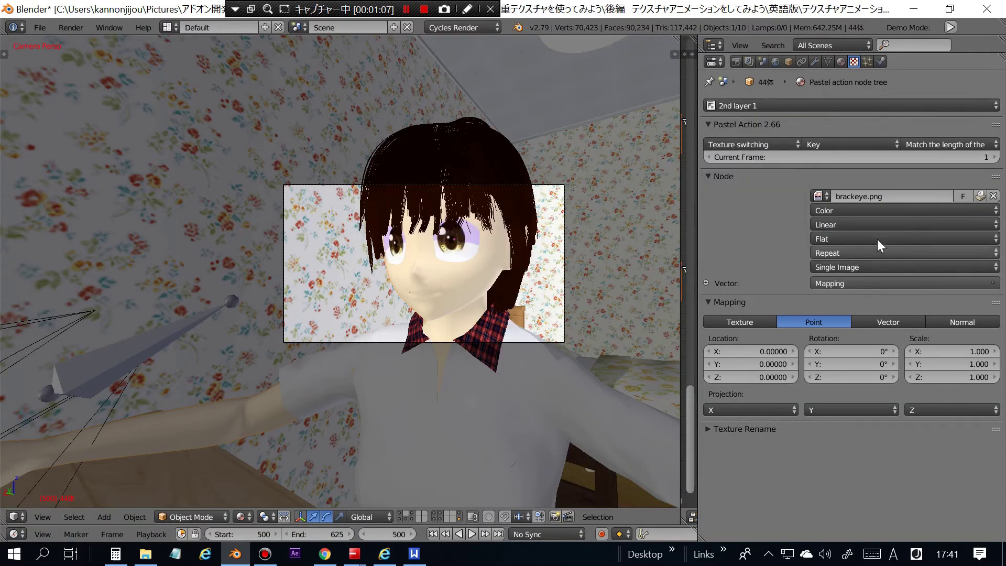
- Load all the numbered PNG images in the stareyes Face subfolder as an image sequence into 3rd layer 1
left_click(770, 105)
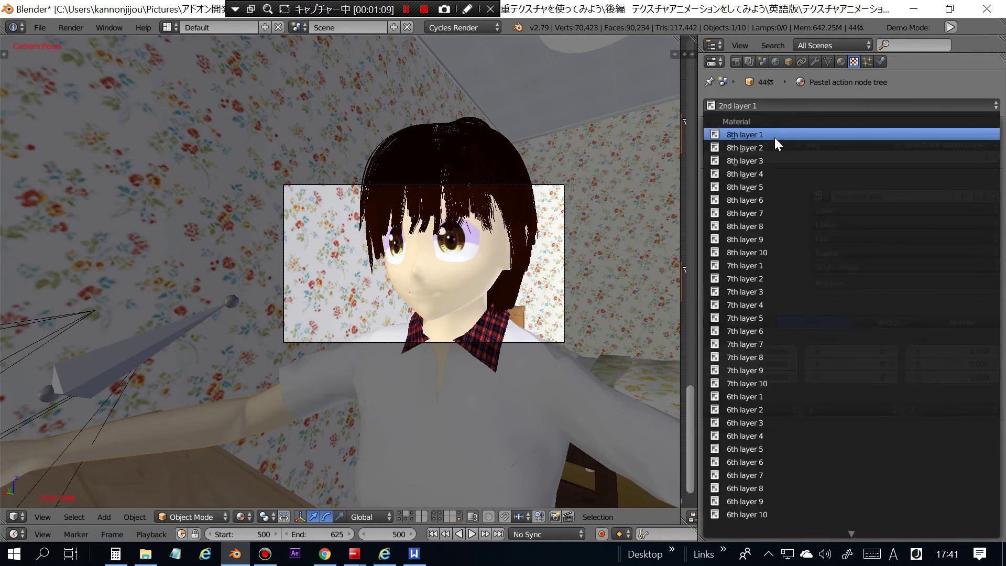
scroll(774, 138, "down", 10)
scroll(772, 147, "up", 5)
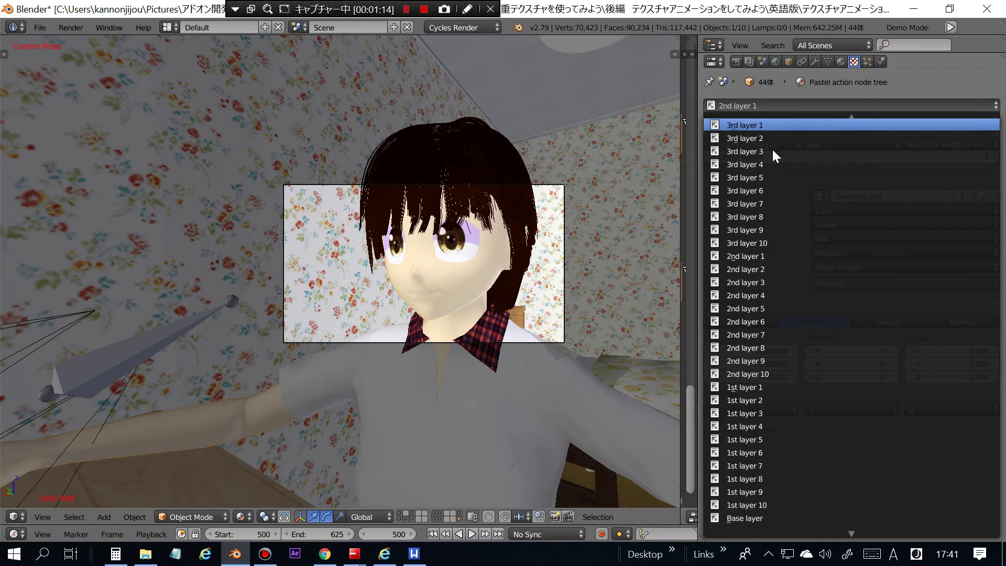
left_click(778, 126)
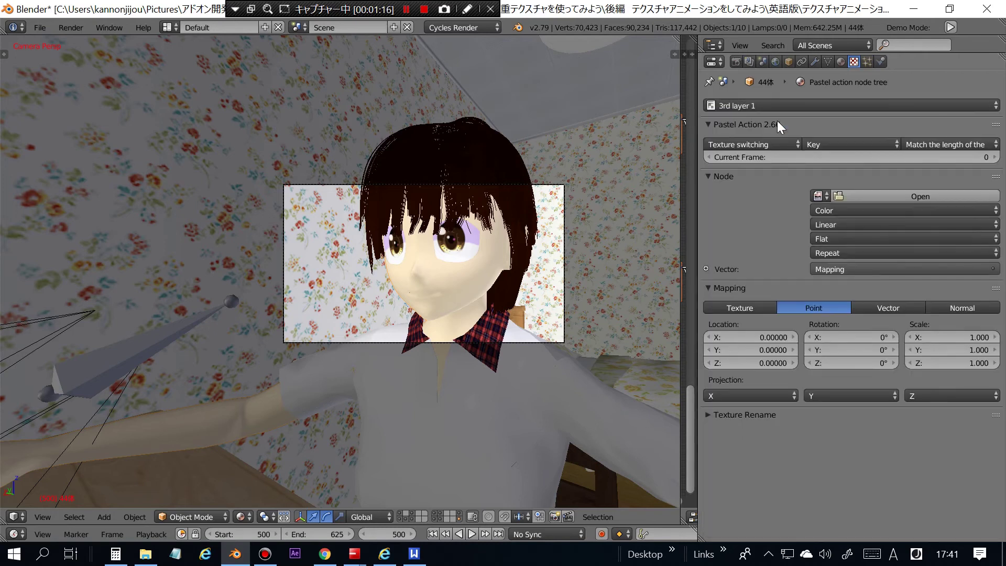
left_click(884, 198)
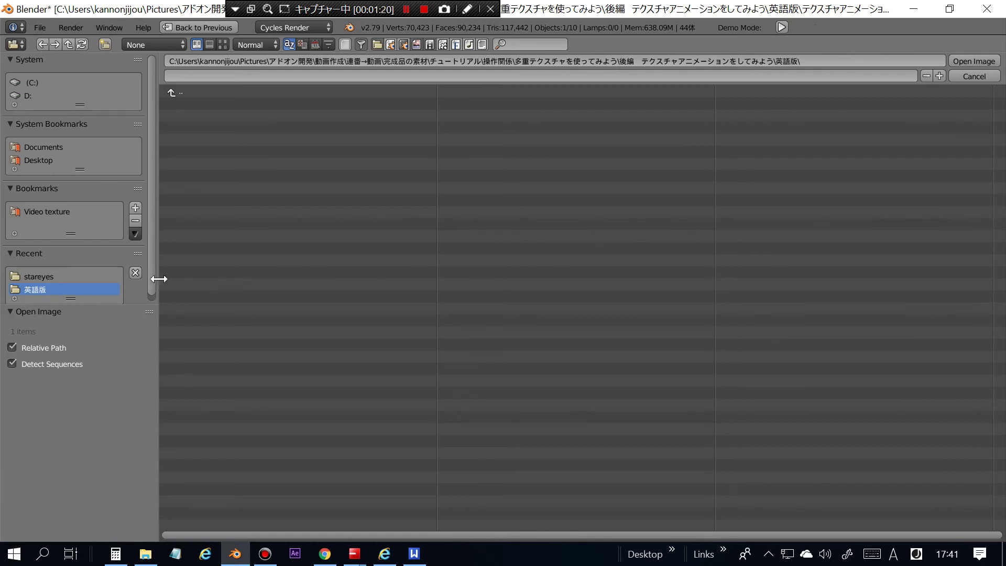
left_click(96, 277)
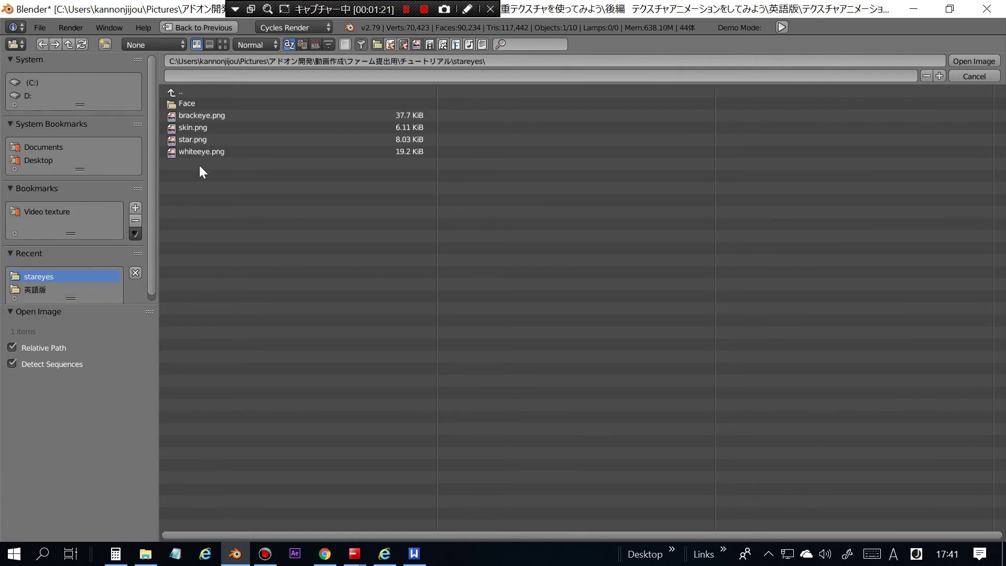
left_click(239, 103)
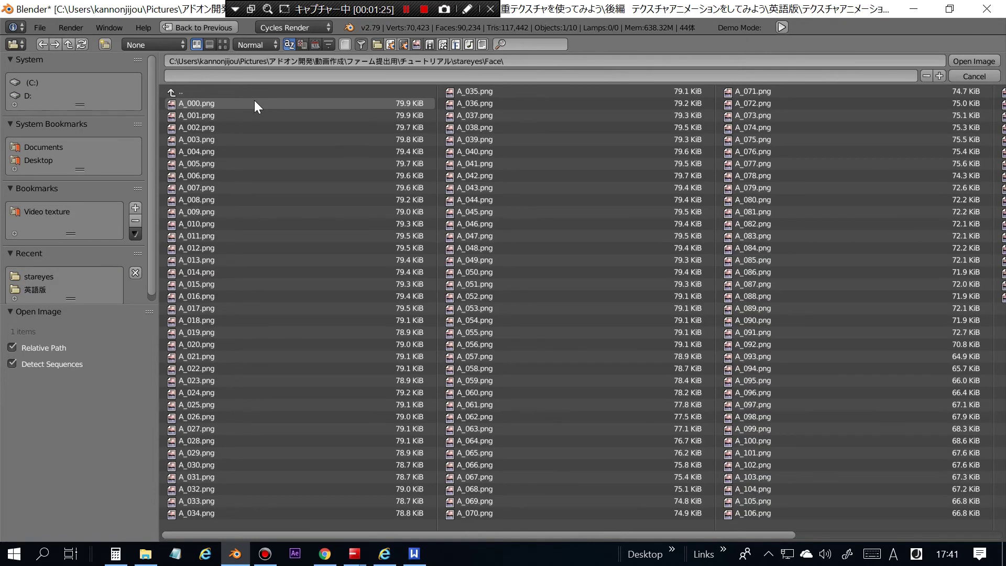
key("a")
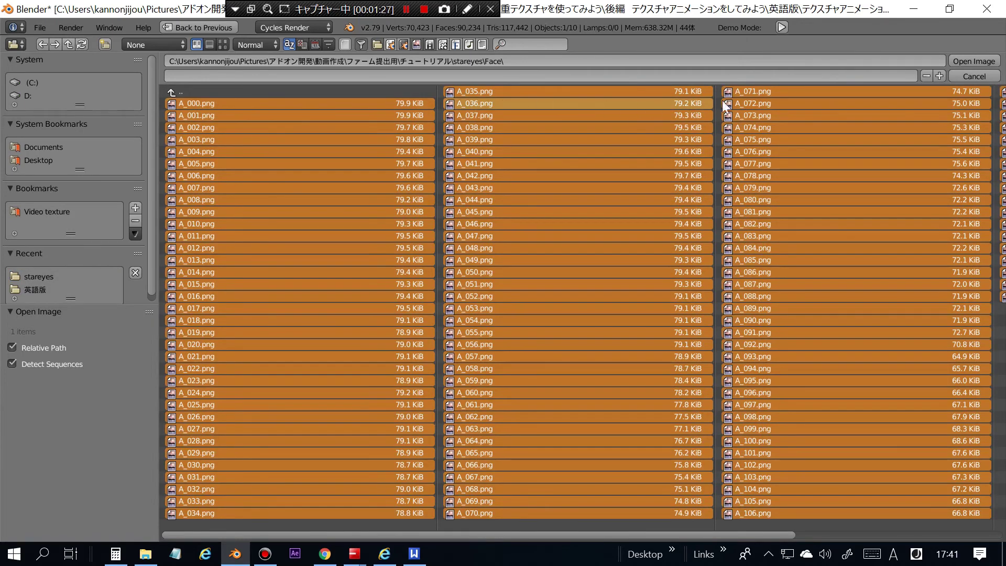
left_click(974, 62)
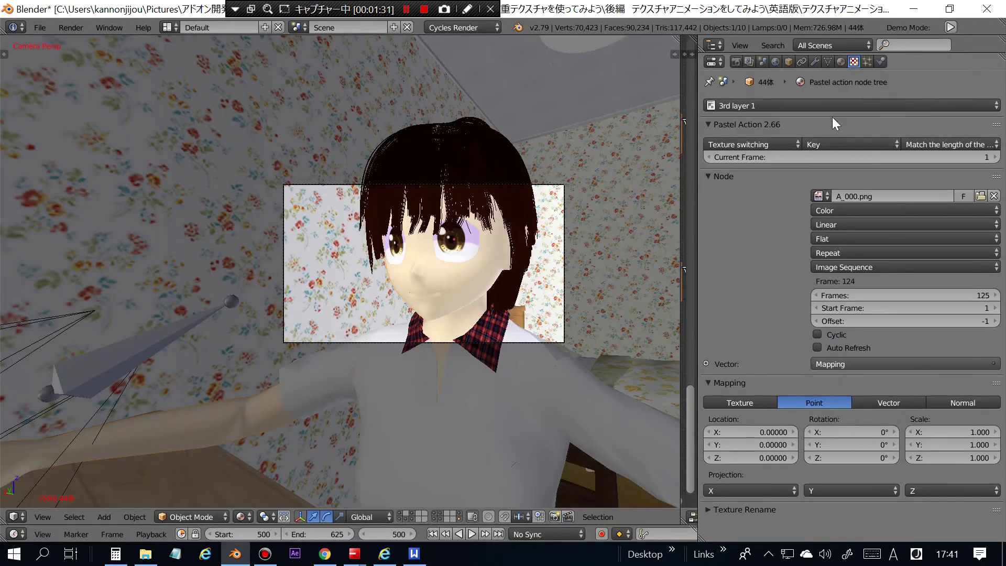
- Switch the 3rd layer's displayed texture to the A_000.png face sequence
left_click(787, 143)
mouse_move(774, 226)
left_click(879, 235)
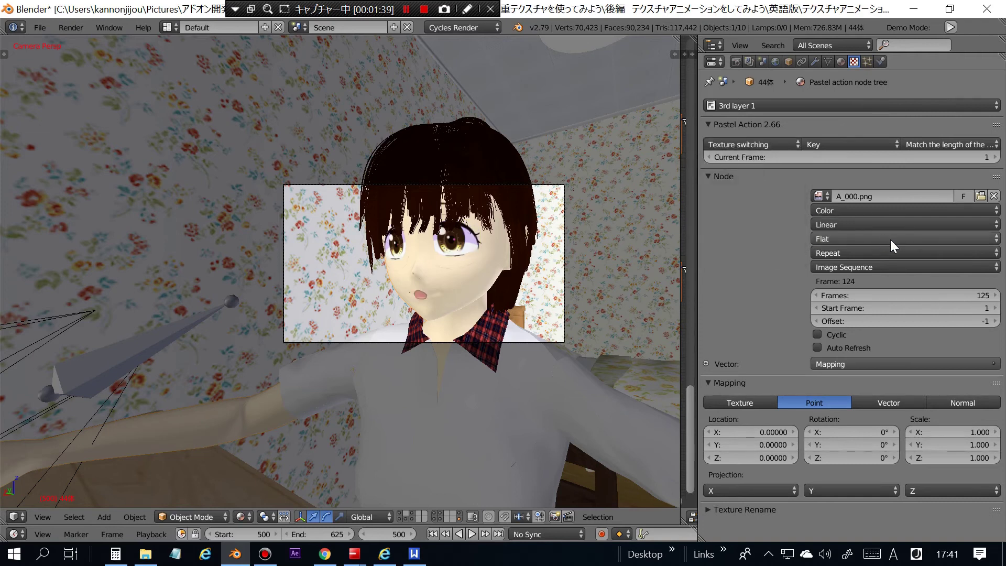
- Set the start frame of the 3rd layer 1 image sequence to 500
left_click_drag(917, 306, 917, 307)
left_click(916, 306)
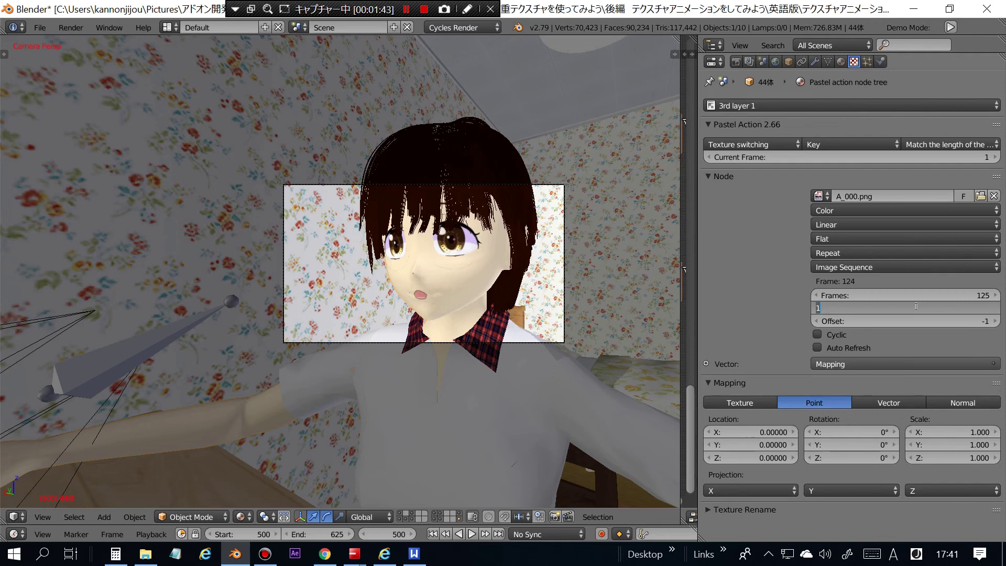
type("500")
key("Return")
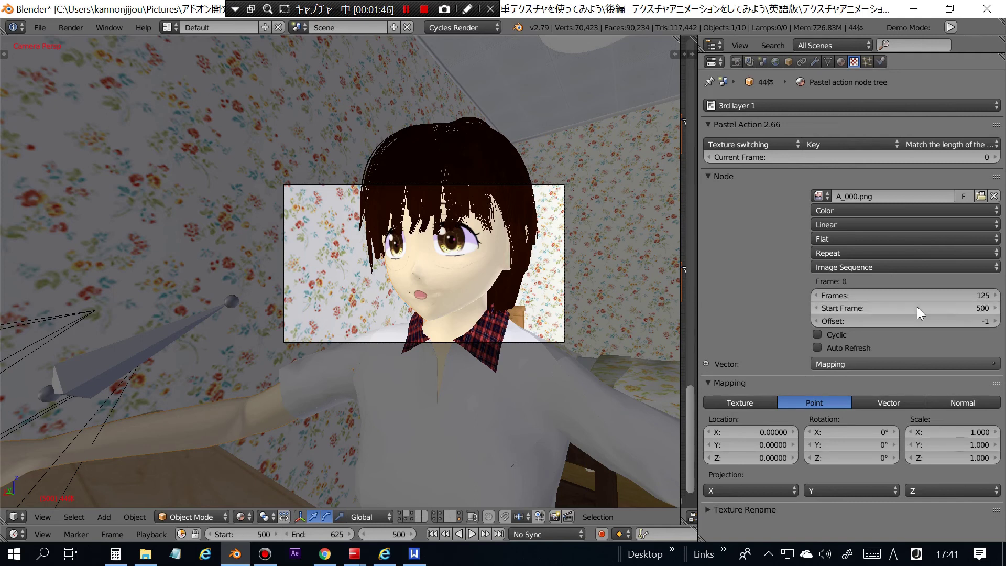